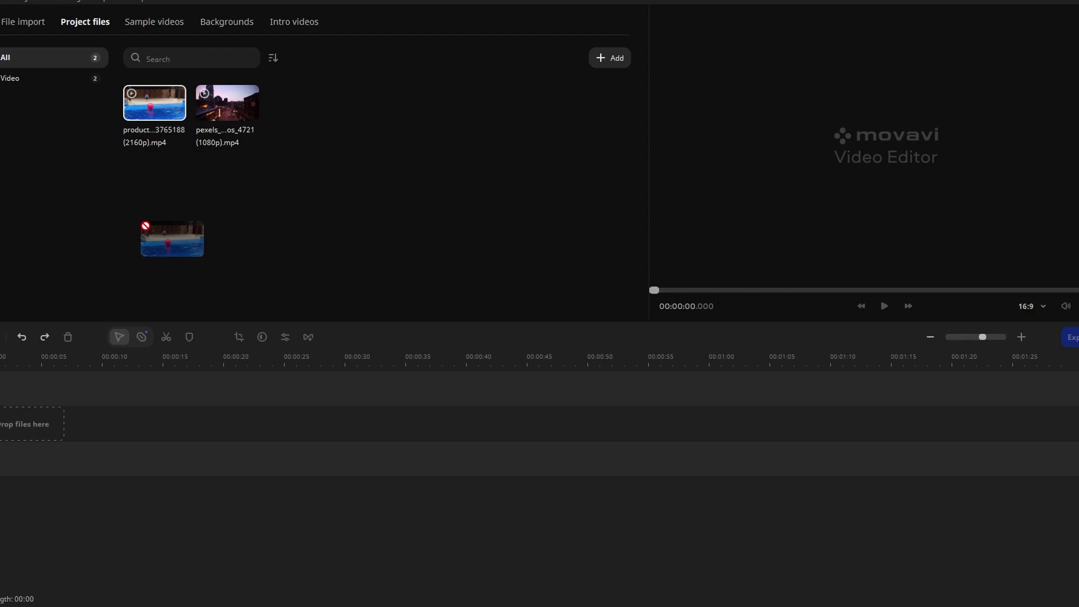
# Add the dolphin pool video to the timeline and trim its end to about 8 seconds.
pyautogui.moveTo(145, 226)
pyautogui.mouseDown()
pyautogui.moveTo(41, 413)
pyautogui.moveTo(78, 396)
pyautogui.mouseUp()
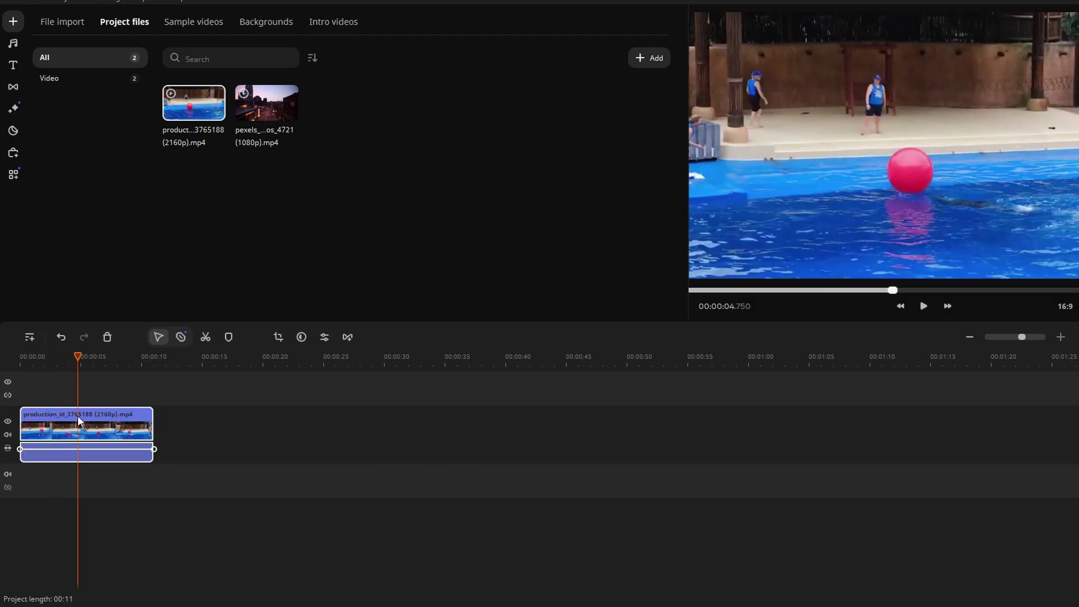
pyautogui.moveTo(78, 358); pyautogui.dragTo(98, 358)
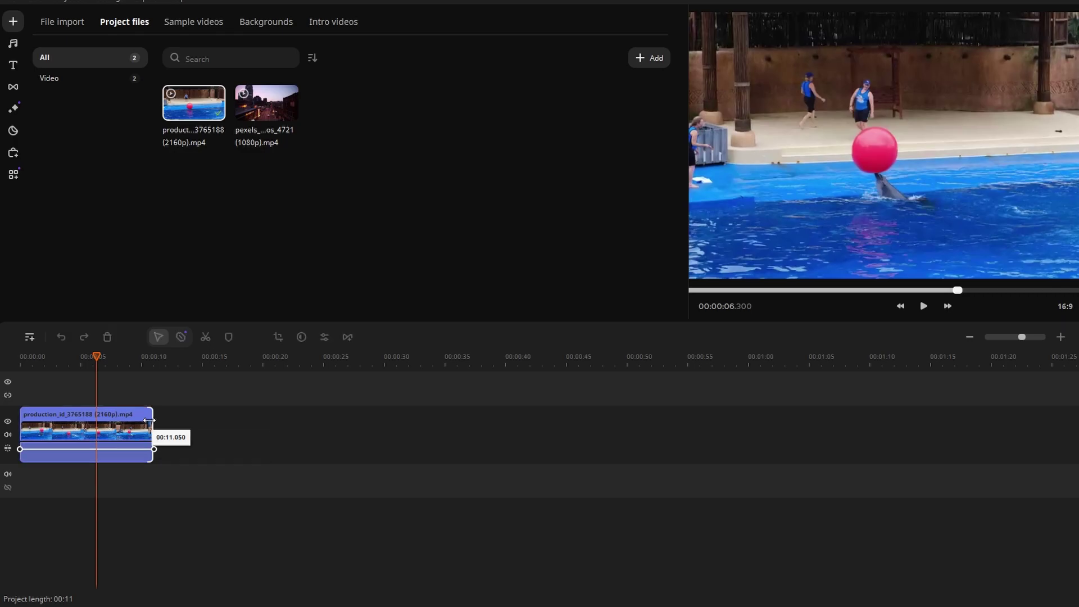
pyautogui.moveTo(152, 419); pyautogui.dragTo(106, 425)
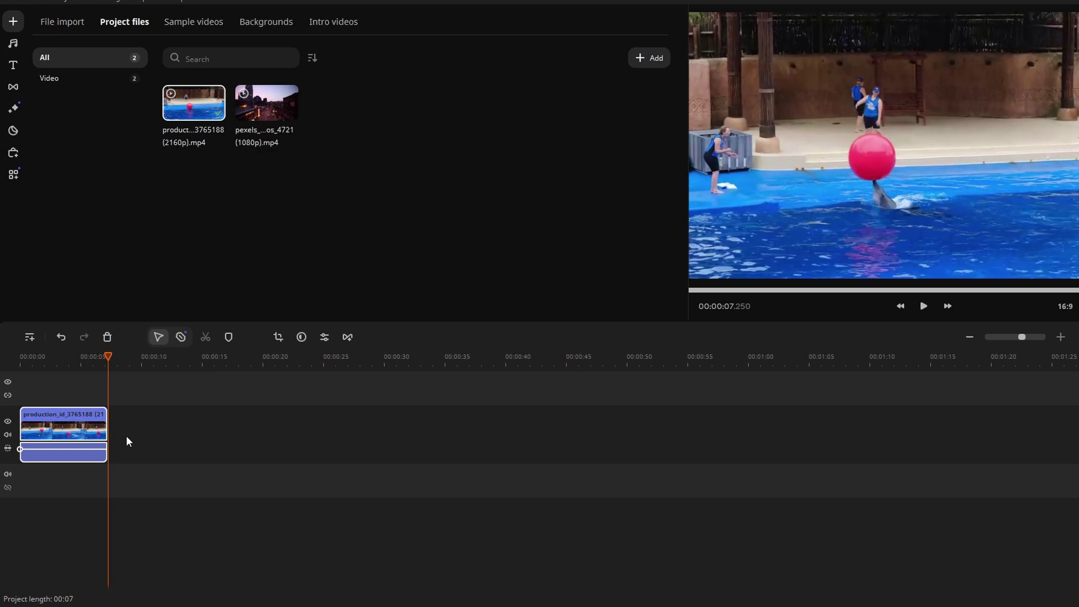
pyautogui.hotkey('ctrl', 'z')
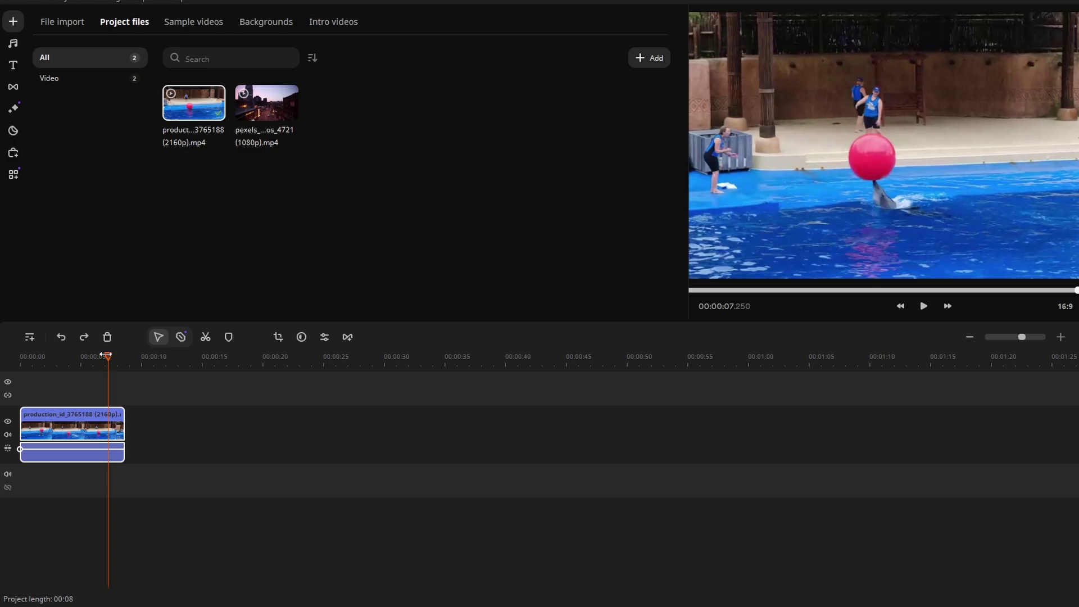
pyautogui.moveTo(106, 355); pyautogui.dragTo(73, 372)
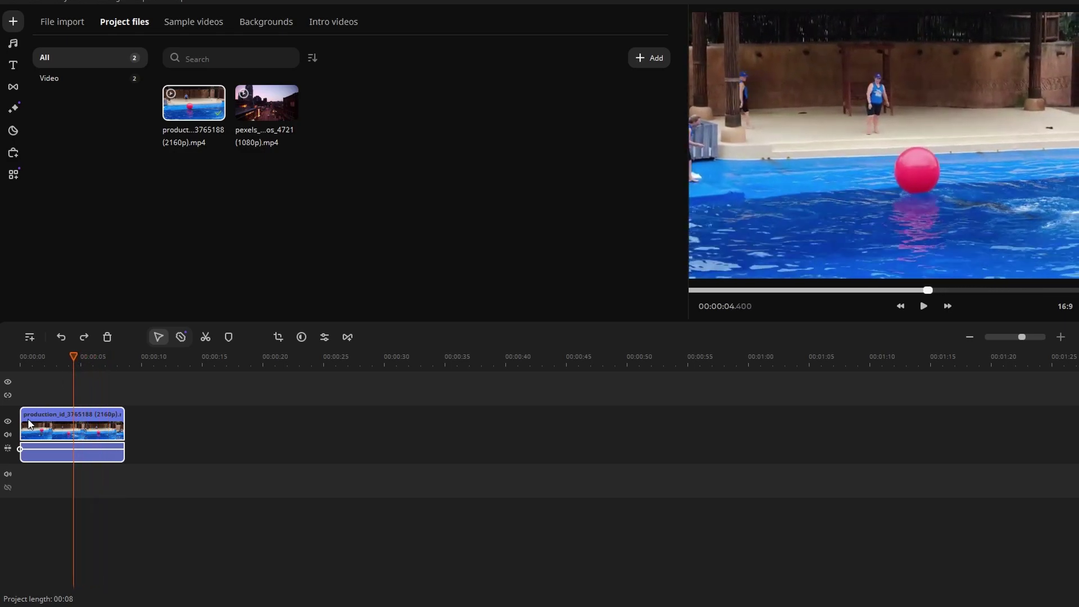
pyautogui.moveTo(21, 424)
pyautogui.mouseDown()
pyautogui.moveTo(32, 424)
pyautogui.moveTo(10, 431)
pyautogui.mouseUp()
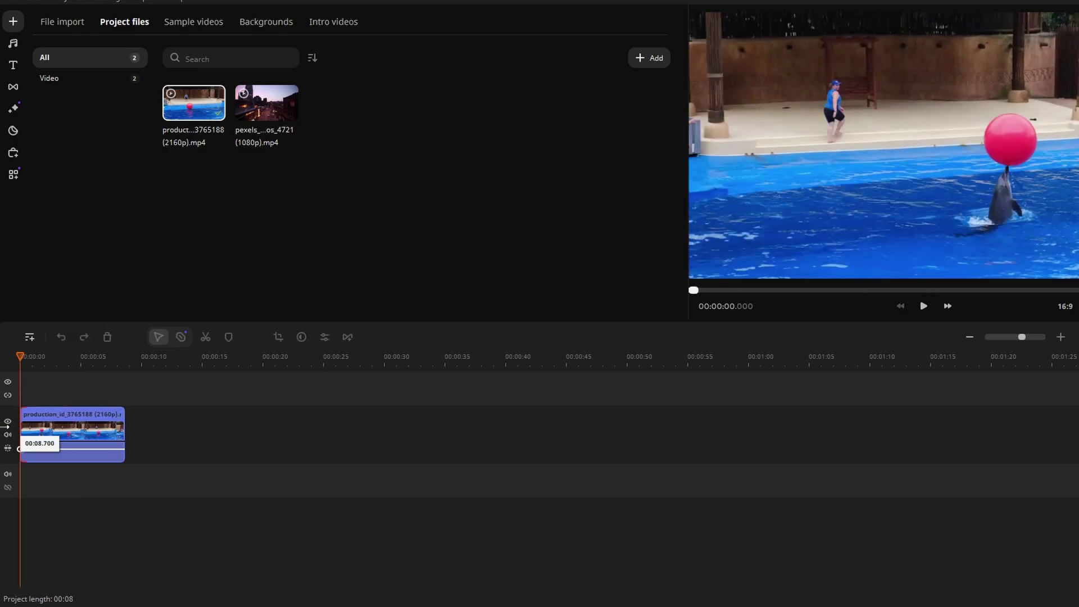
pyautogui.click(40, 358)
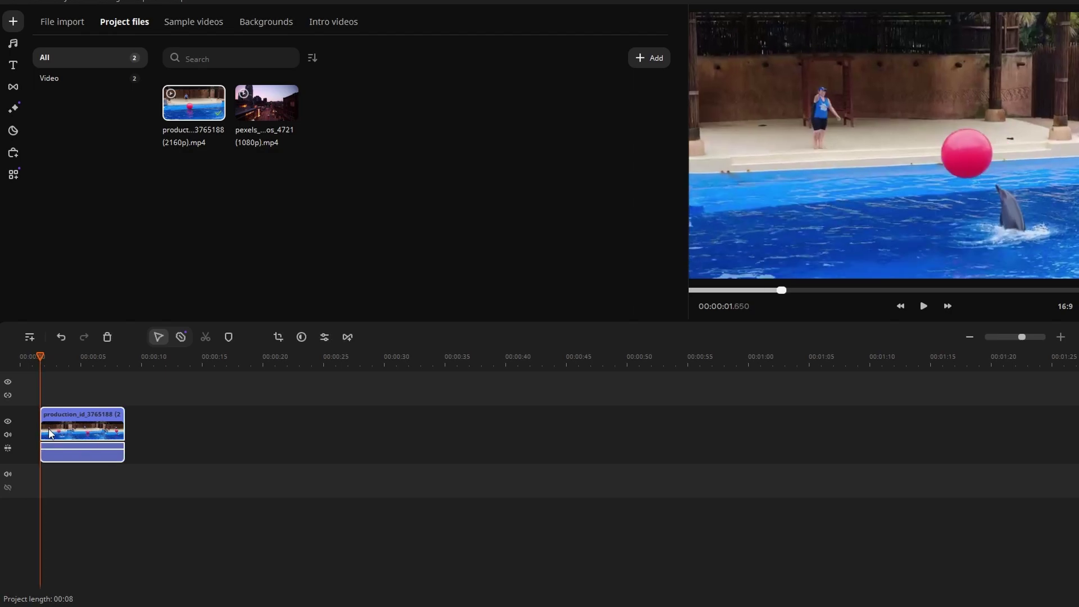
pyautogui.moveTo(52, 434)
pyautogui.mouseDown()
pyautogui.moveTo(26, 427)
pyautogui.moveTo(38, 426)
pyautogui.mouseUp()
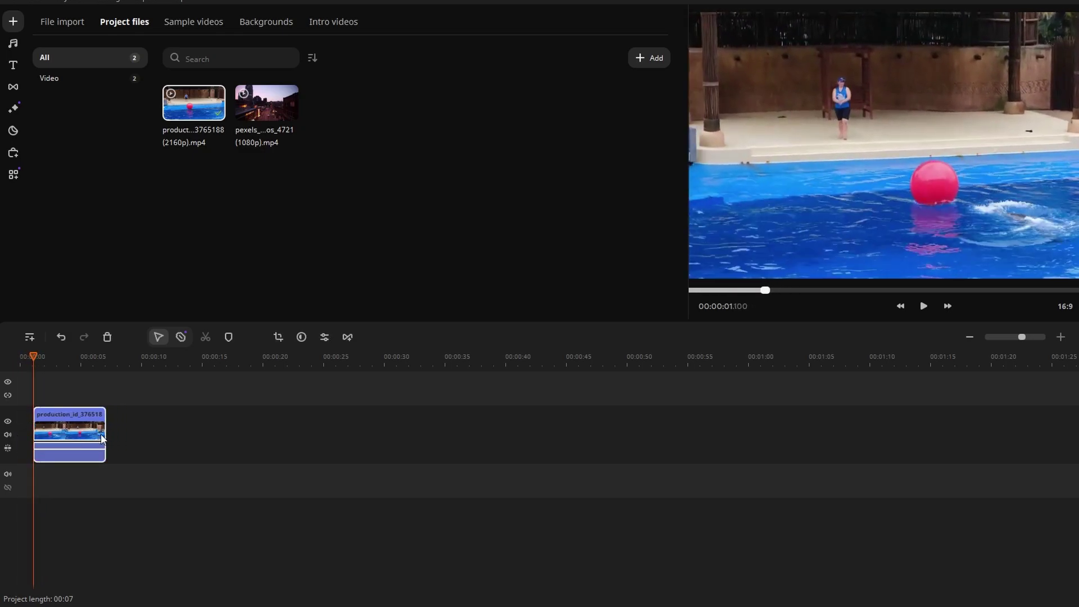
pyautogui.hotkey('ctrl', 'z')
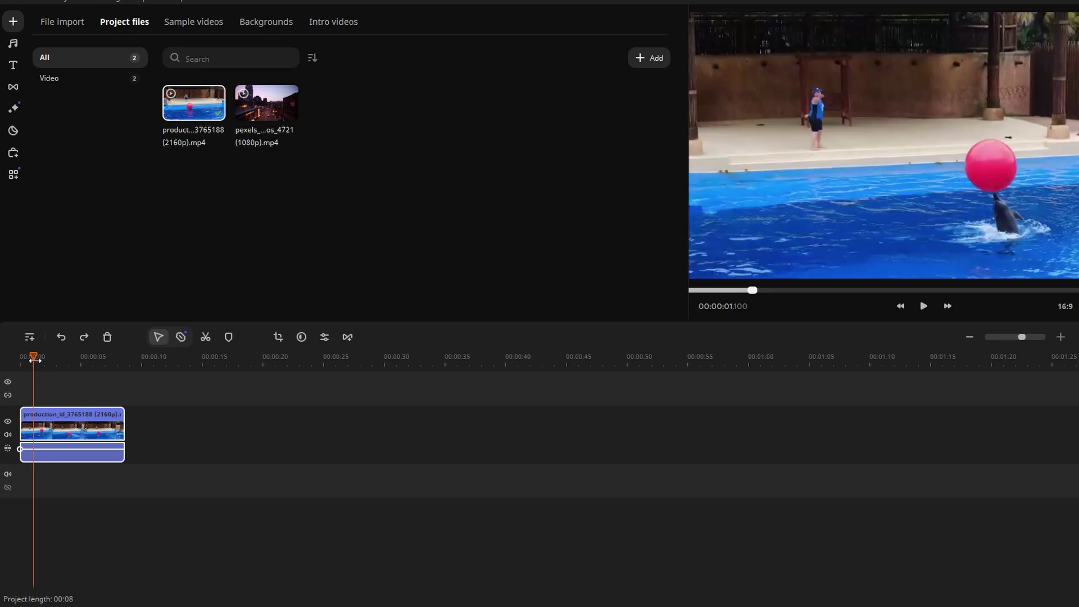
# Zoom the timeline in twice and place the playhead at about 00:02.640.
pyautogui.moveTo(36, 358); pyautogui.dragTo(56, 358)
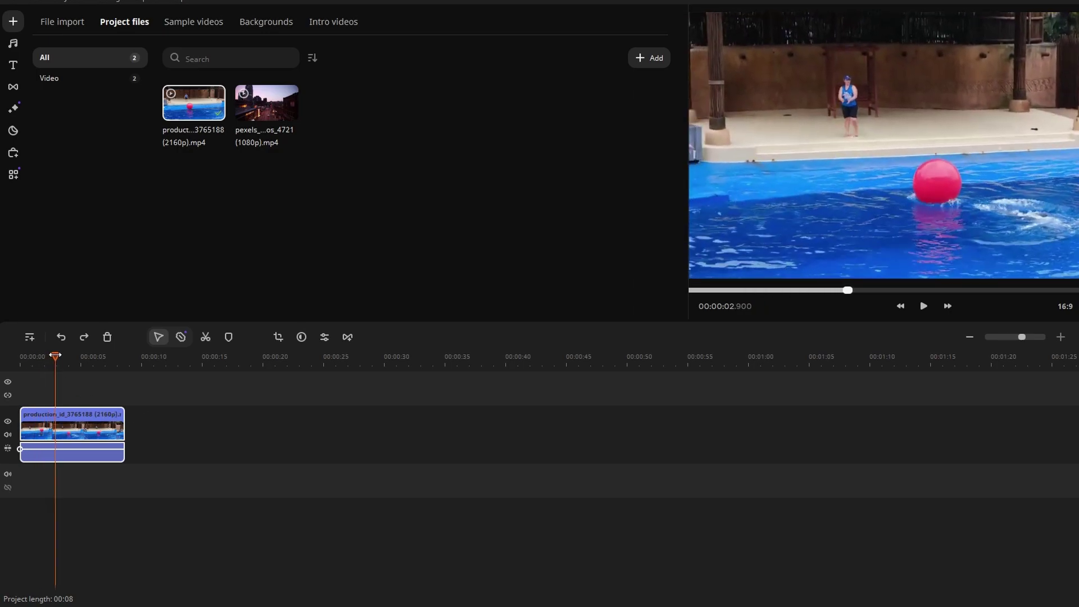
pyautogui.moveTo(56, 357); pyautogui.dragTo(59, 358)
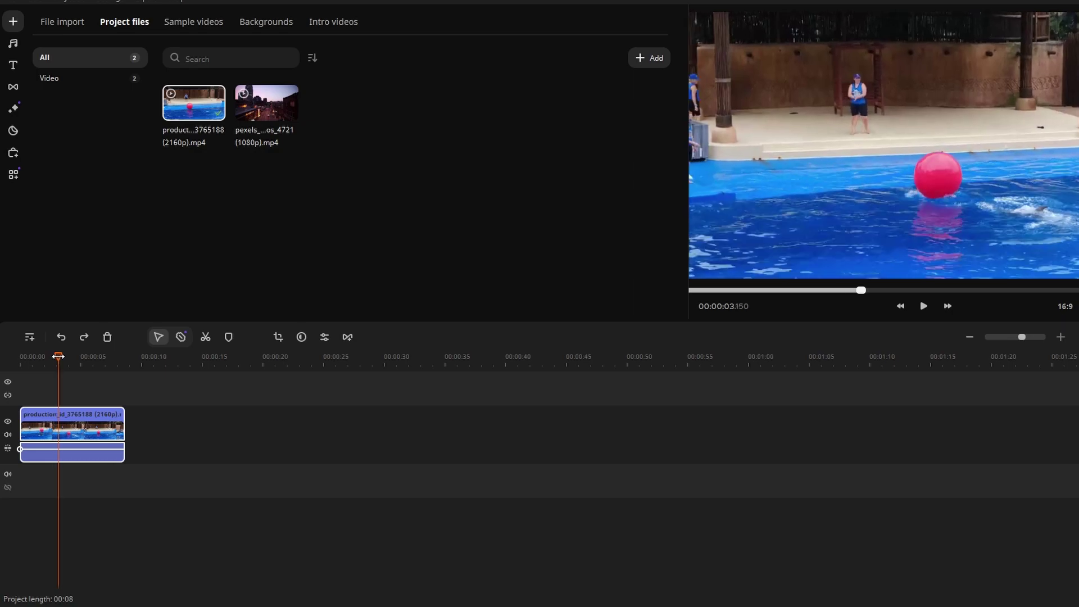
pyautogui.click(1061, 340)
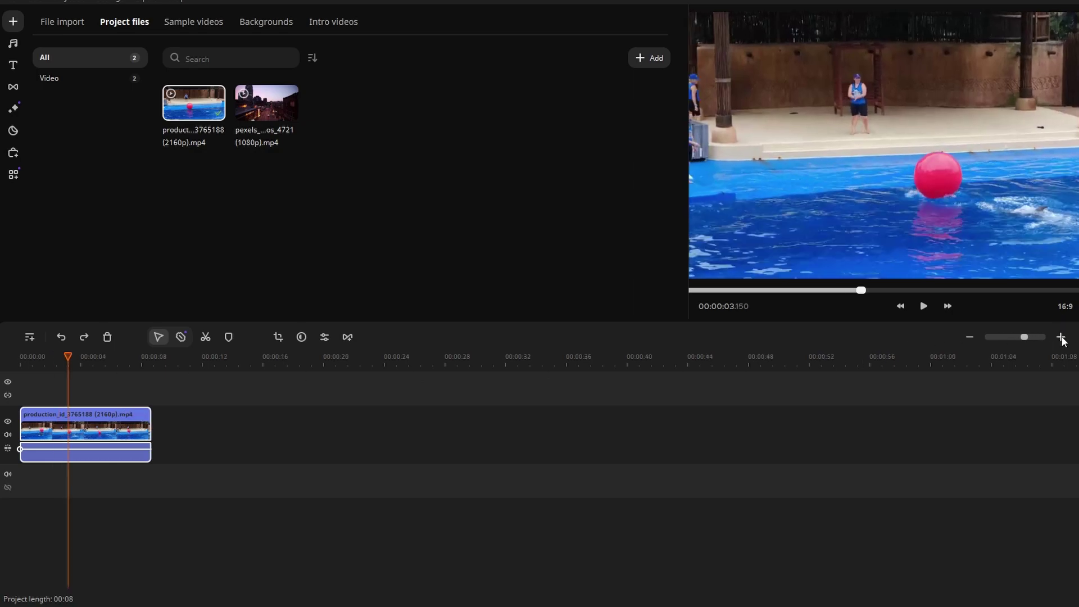
pyautogui.click(1061, 339)
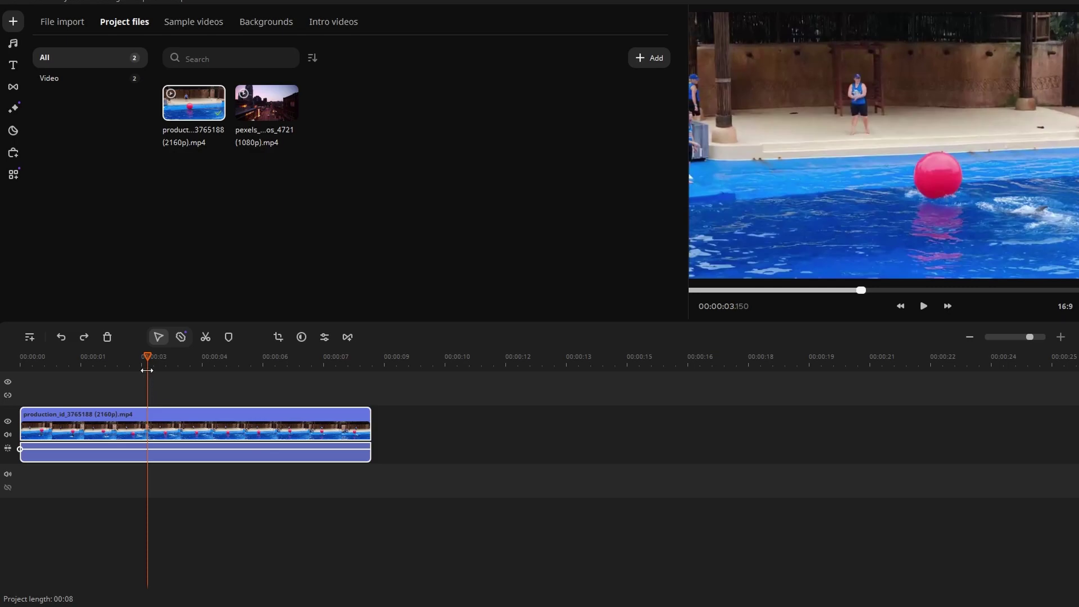
pyautogui.moveTo(148, 358); pyautogui.dragTo(127, 369)
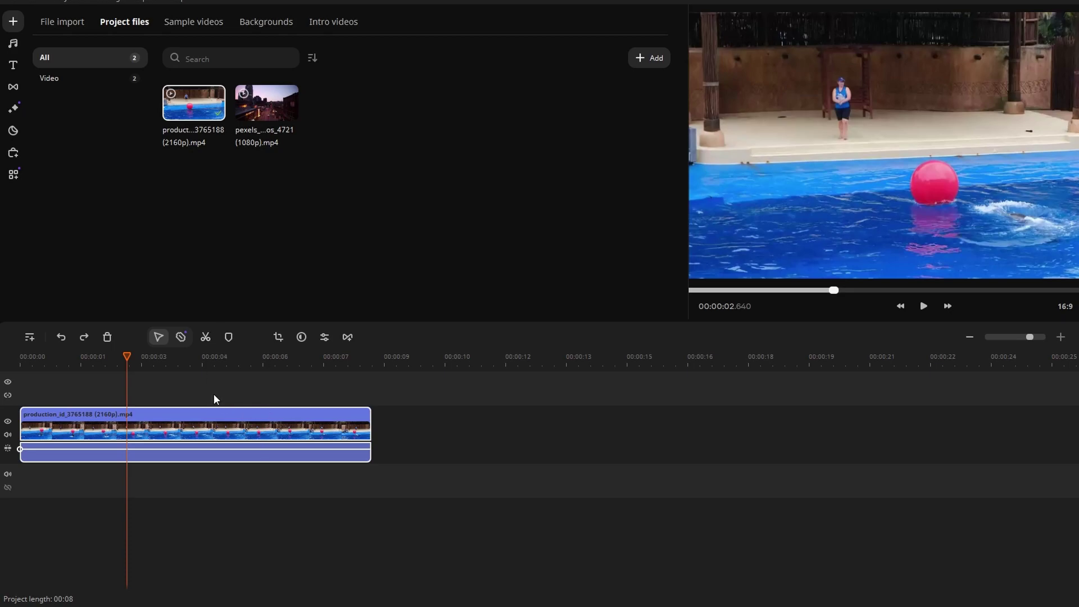
# Split the dolphin clip at about 2.6 and 5.9 seconds into three pieces.
pyautogui.hotkey('ctrl', 'b')
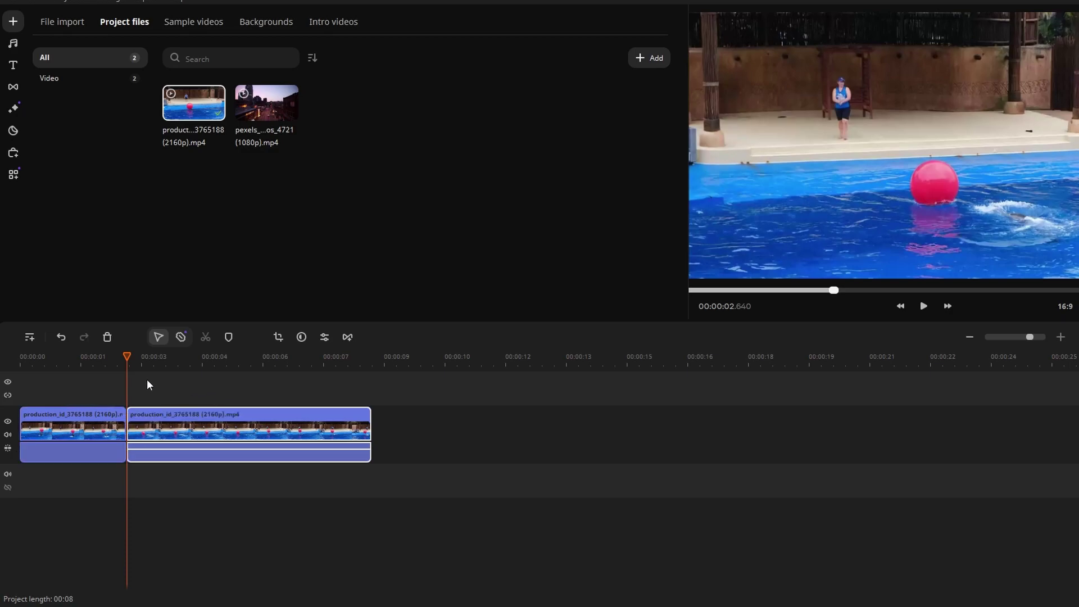
pyautogui.moveTo(127, 360); pyautogui.dragTo(259, 381)
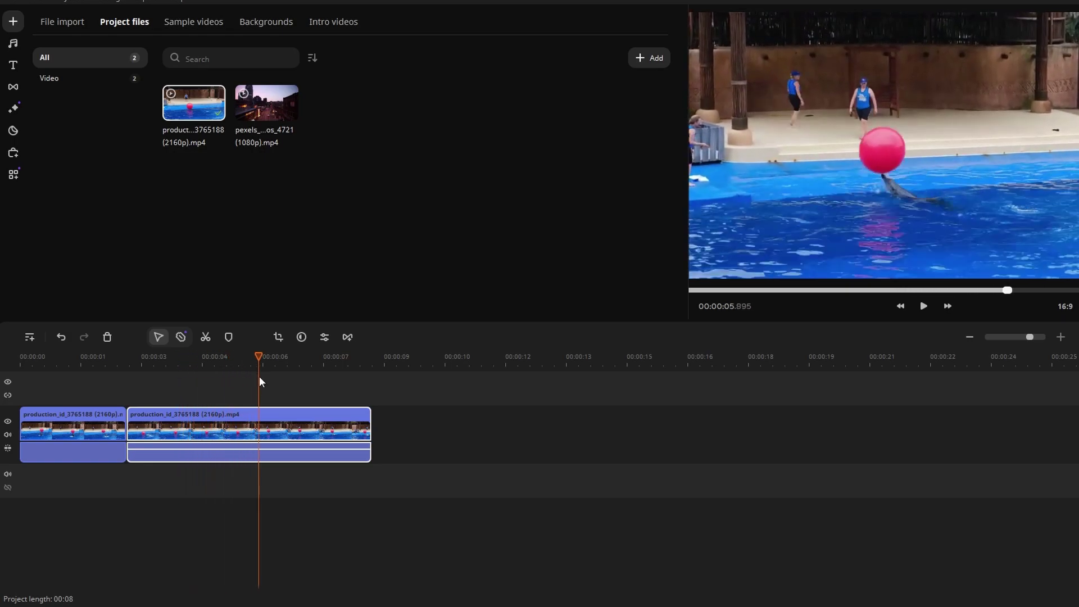
pyautogui.hotkey('ctrl', 'b')
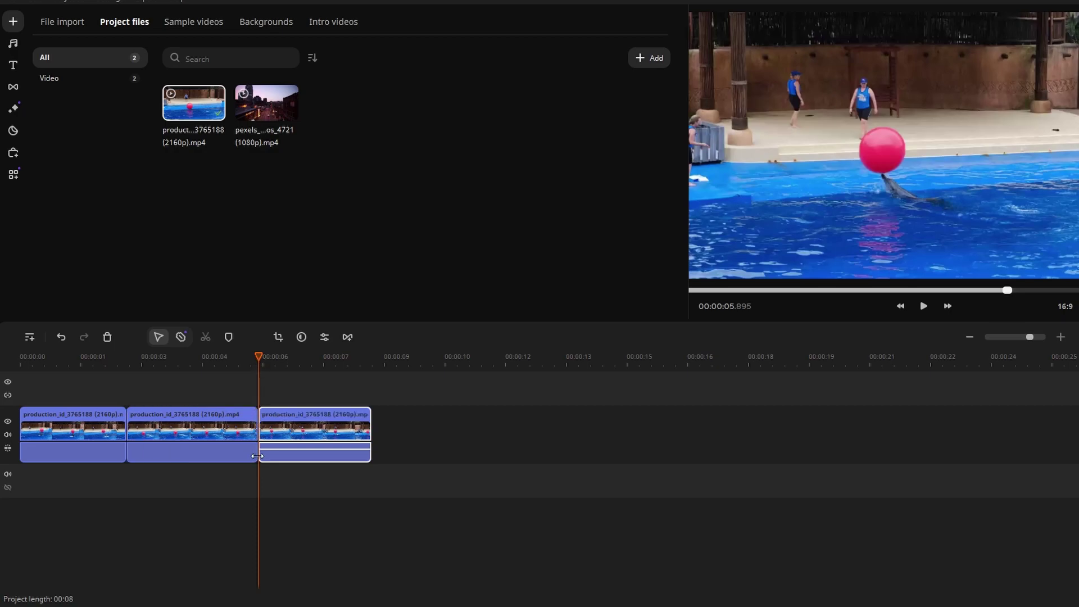
# Delete the 2.6–5.9 second middle piece and butt the last piece against the first.
pyautogui.click(225, 357)
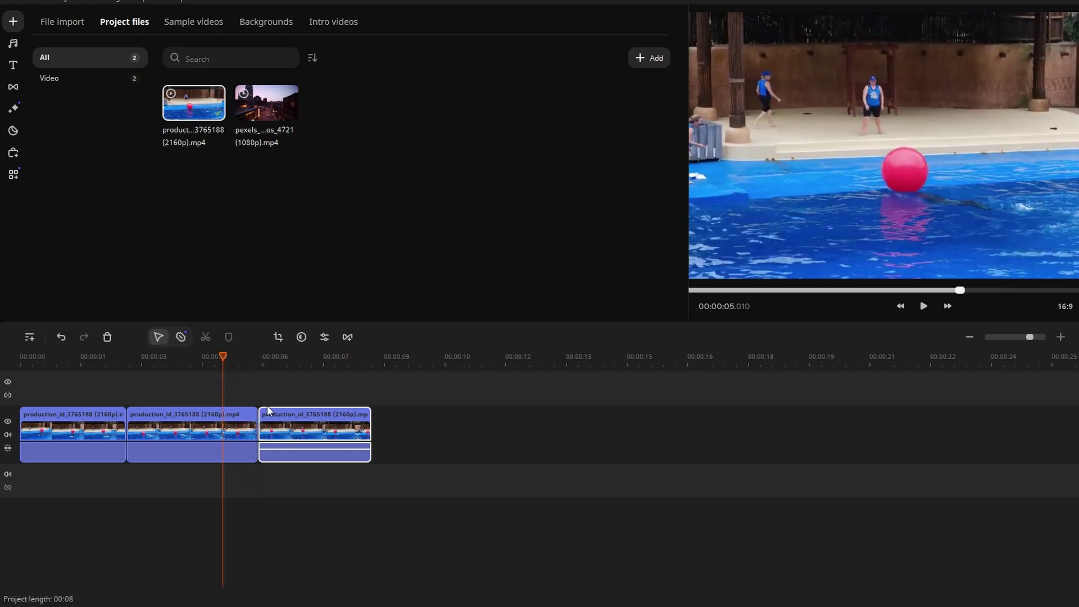
pyautogui.moveTo(224, 358); pyautogui.dragTo(169, 358)
pyautogui.click(170, 431)
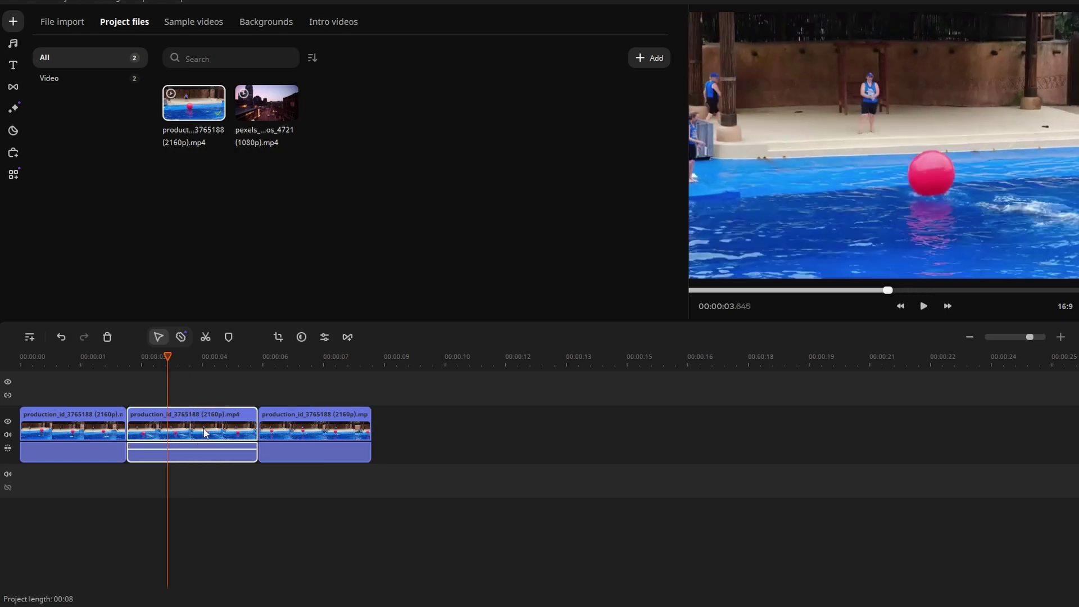
pyautogui.press('Delete')
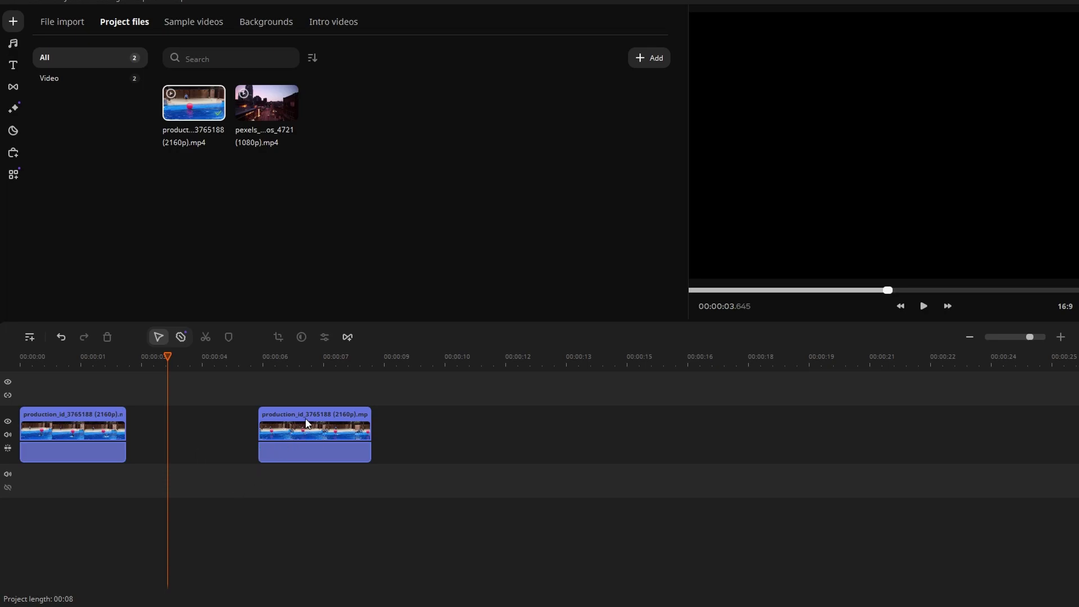
pyautogui.moveTo(306, 424); pyautogui.dragTo(173, 431)
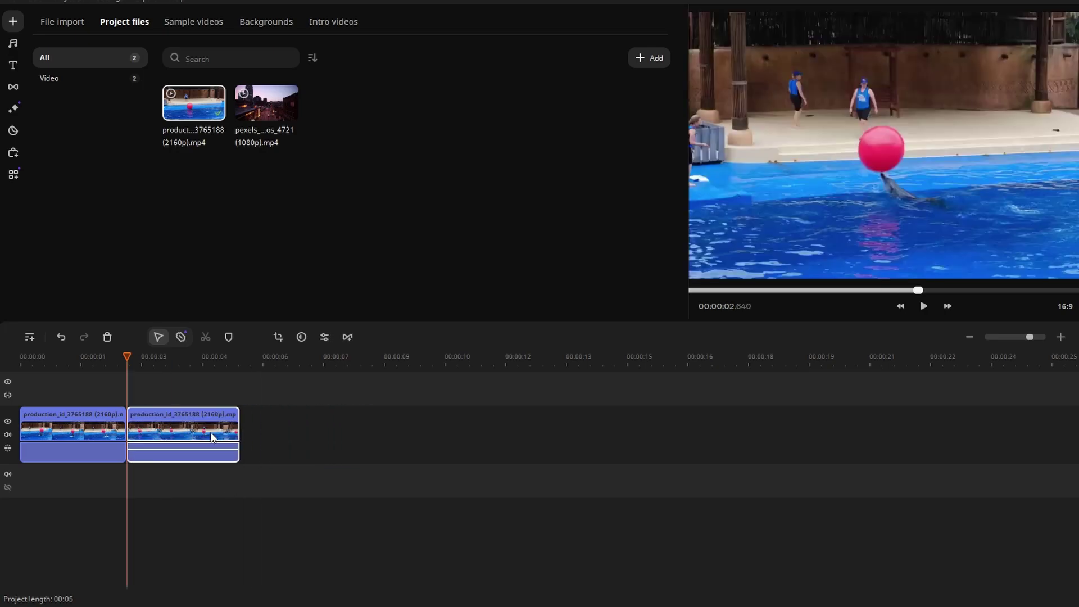